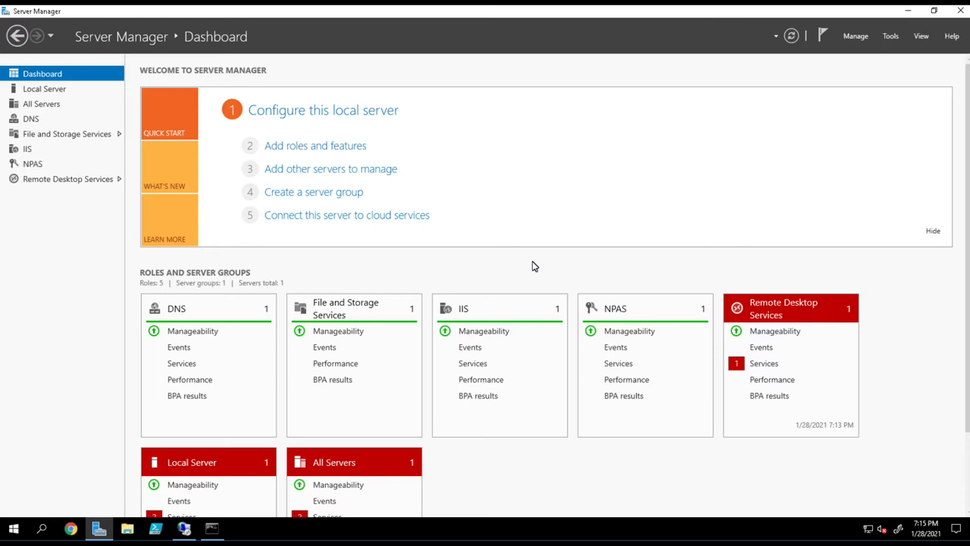
Step: Widen the User Groups column to show RDRap01's full RemoteUsers group, then go back to Server Manager
left_click(185, 531)
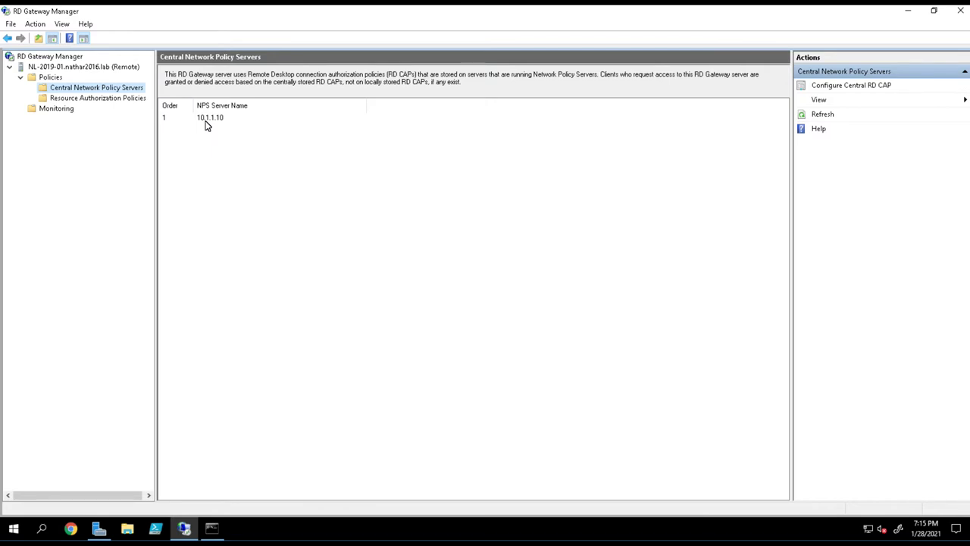
left_click(127, 104)
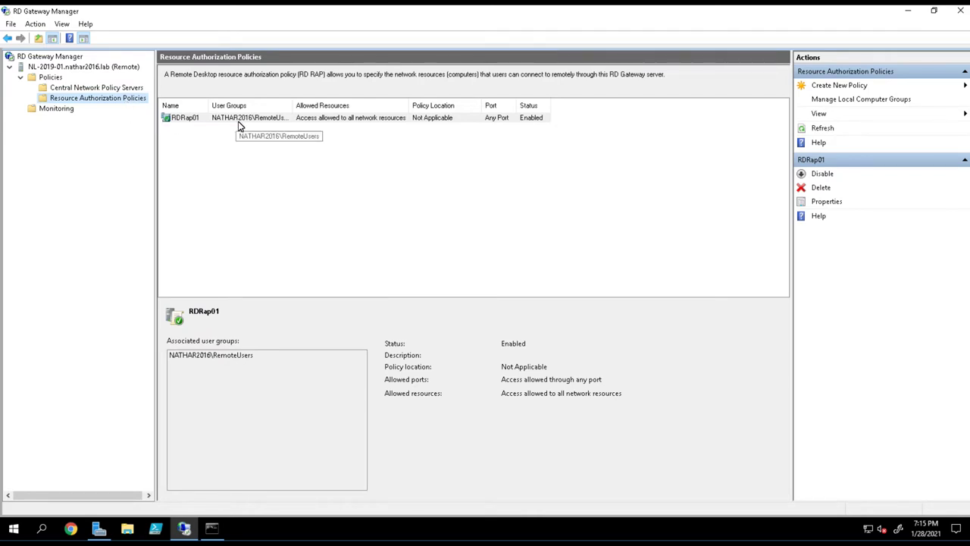
left_click(294, 112)
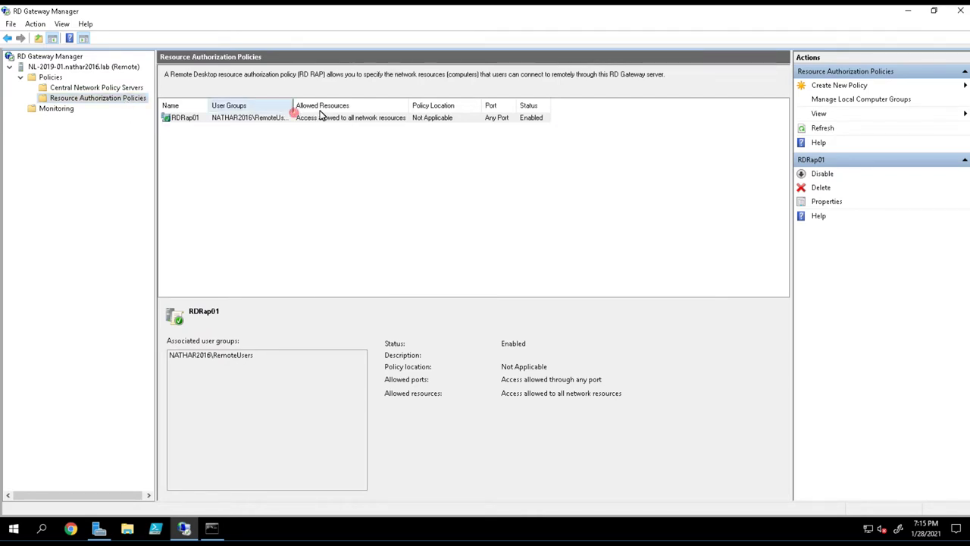
left_click_drag(320, 114, 319, 113)
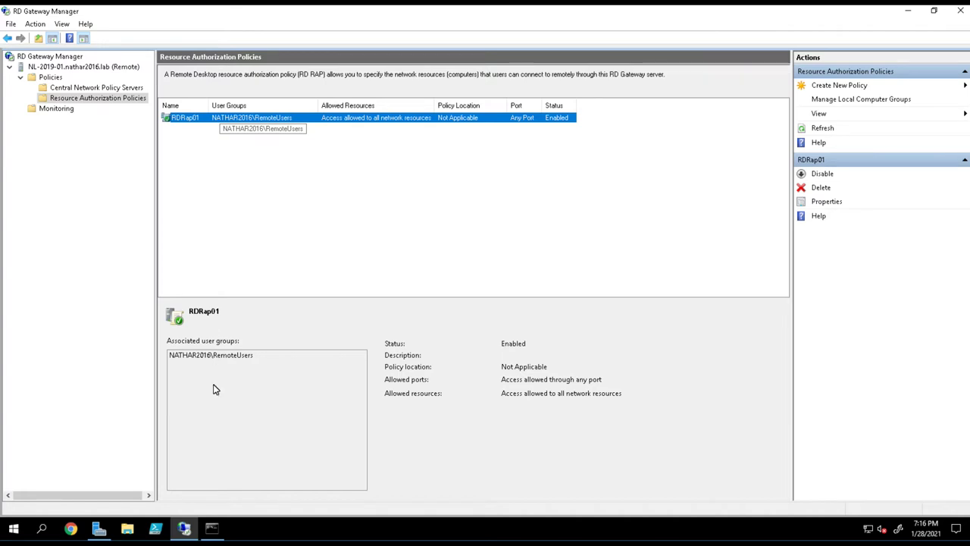
left_click(98, 529)
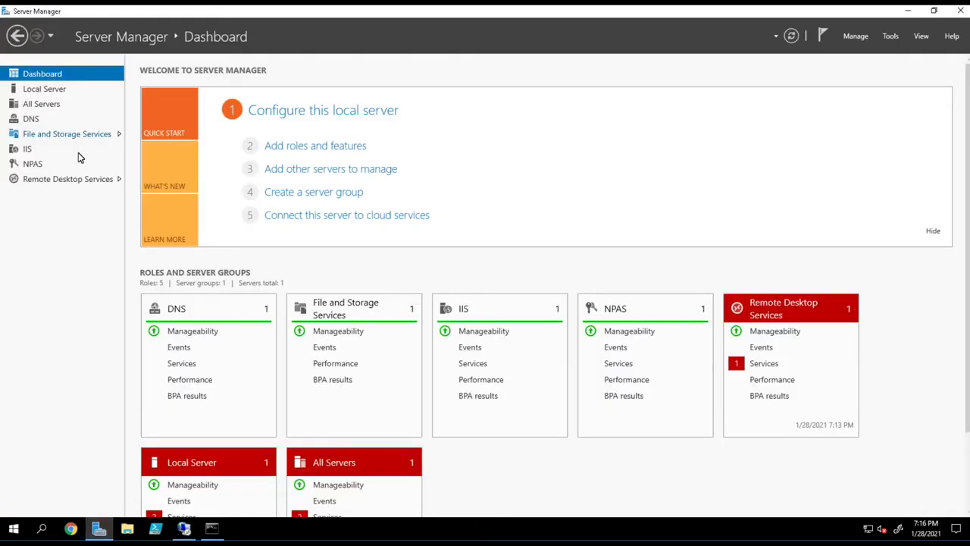
Step: Launch the Network Policy Server console from the NPAS server's context menu and bring it to the front
left_click(27, 166)
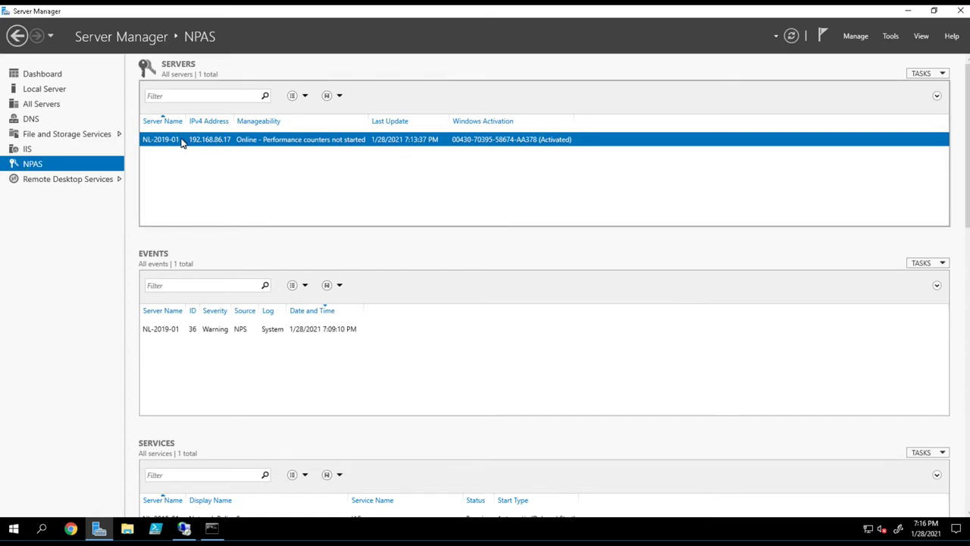
right_click(182, 144)
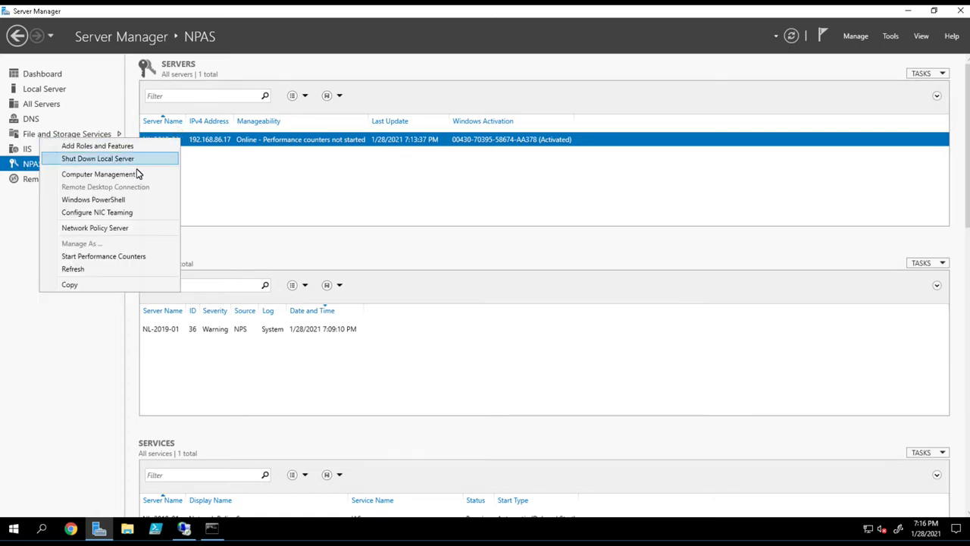
left_click(125, 227)
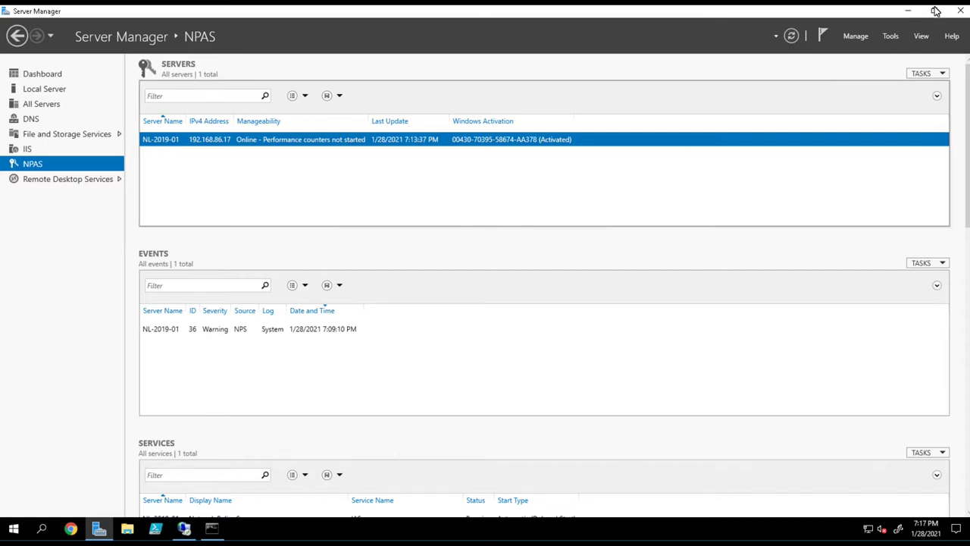
left_click(908, 12)
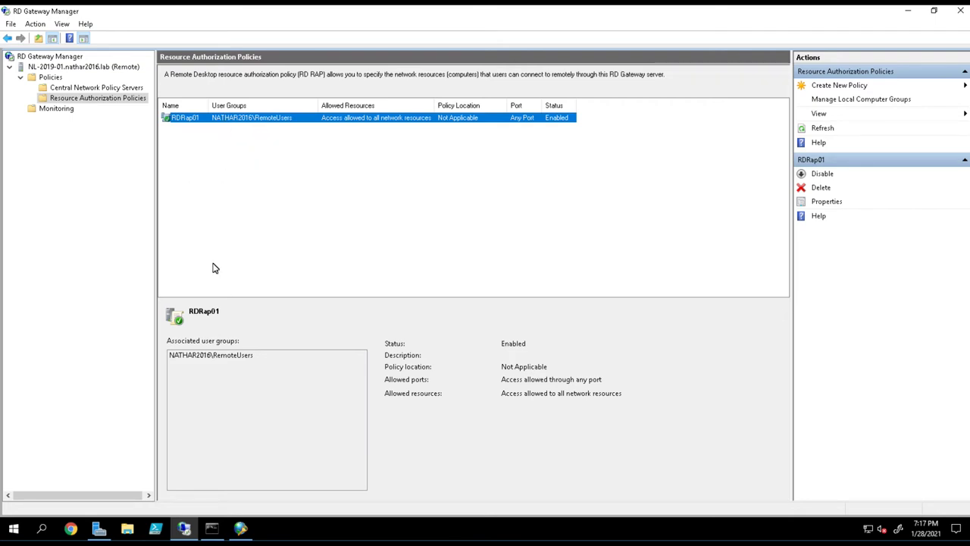
left_click(240, 528)
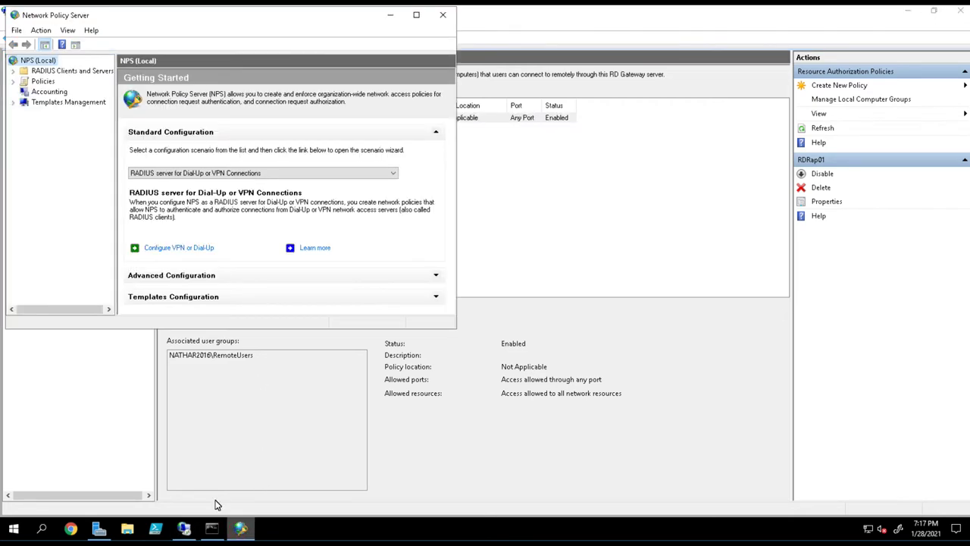
Step: Expand Policies, list the connection request policies, and enlarge the Network Policy Server window
left_click(13, 81)
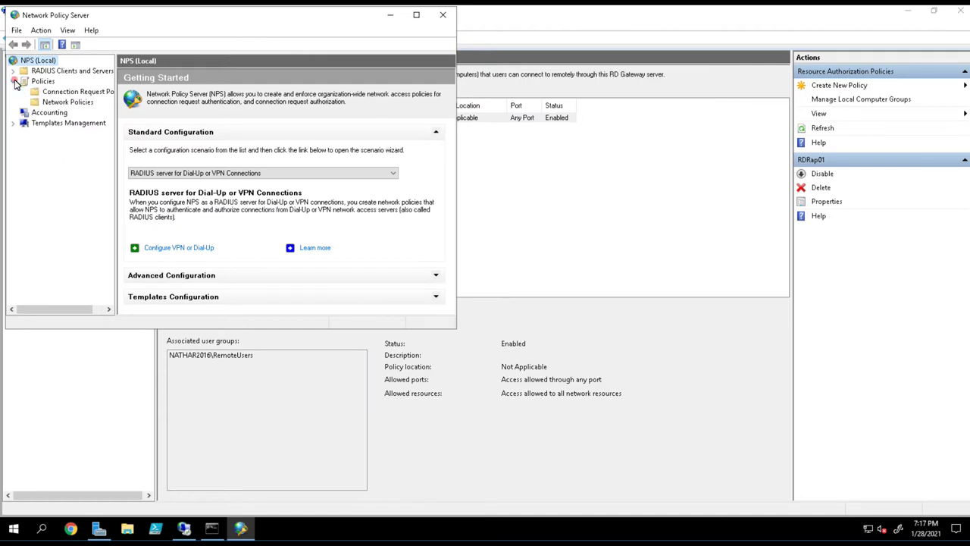
left_click(46, 92)
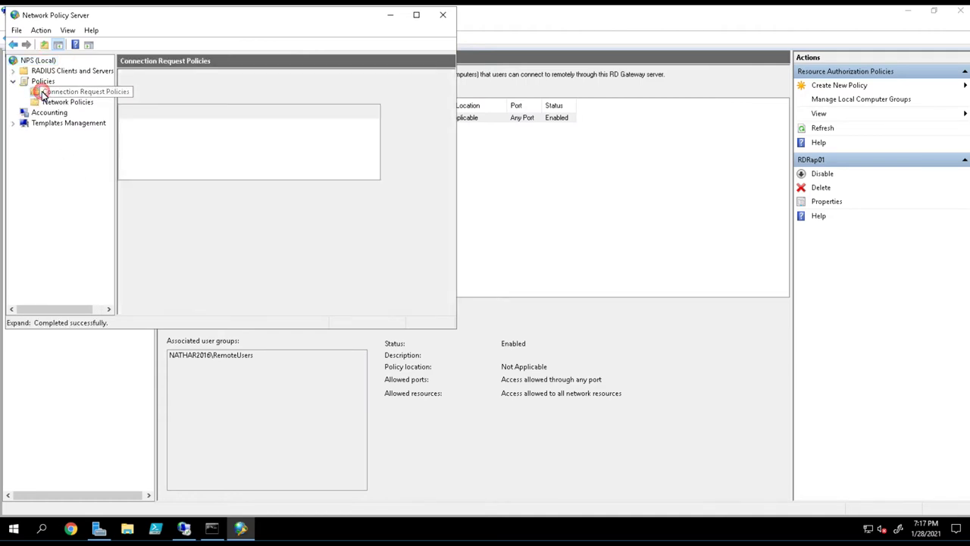
left_click_drag(457, 329, 604, 411)
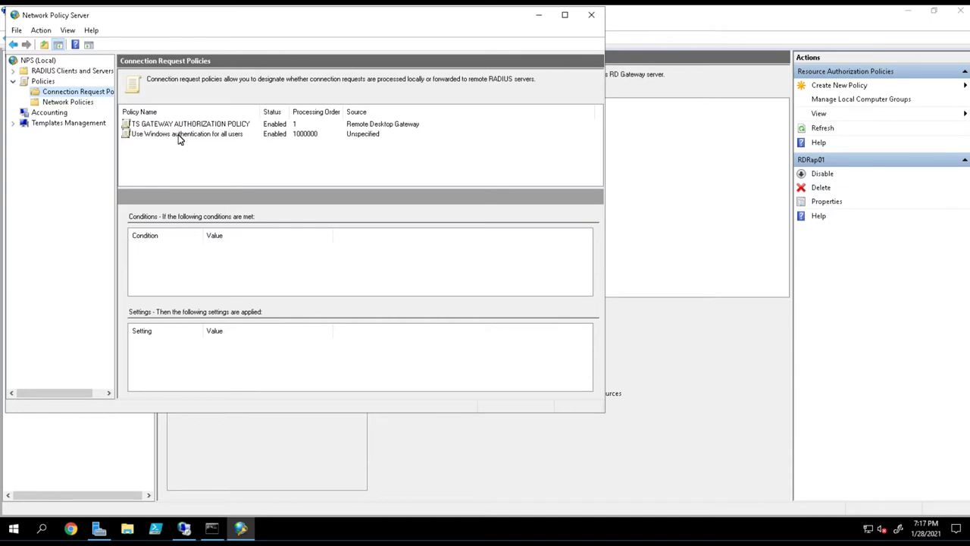
Step: Review the RDG_CAP_AllUsers network policy's User Groups condition and open its properties
left_click(68, 103)
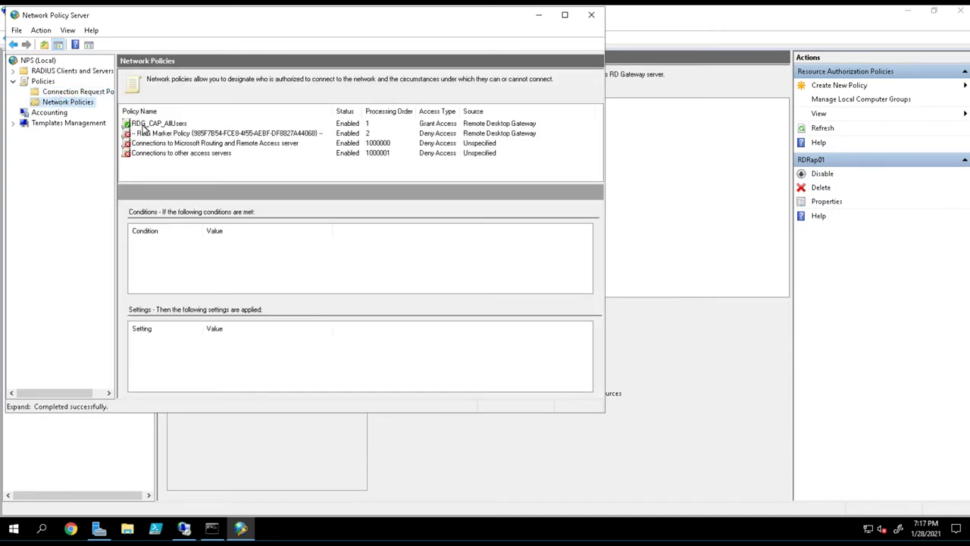
left_click(144, 124)
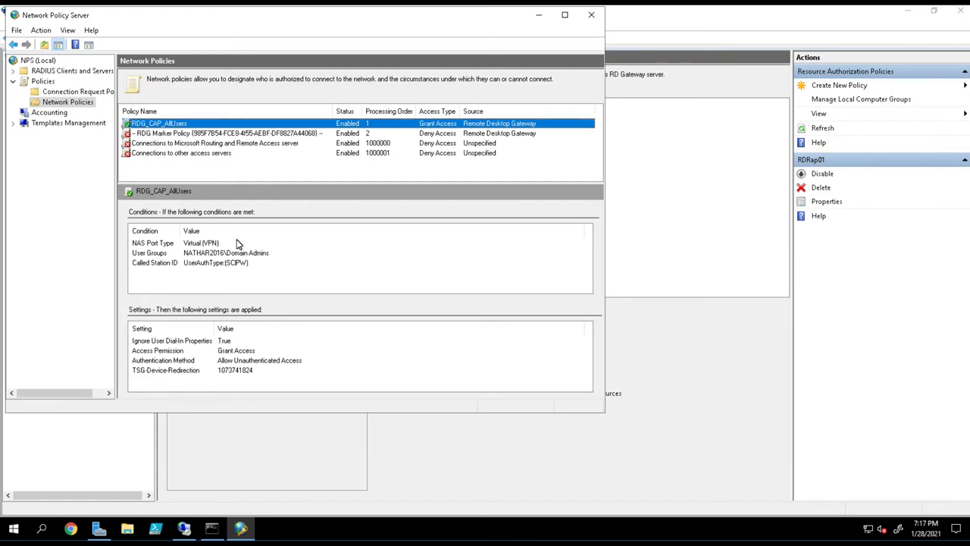
left_click(193, 256)
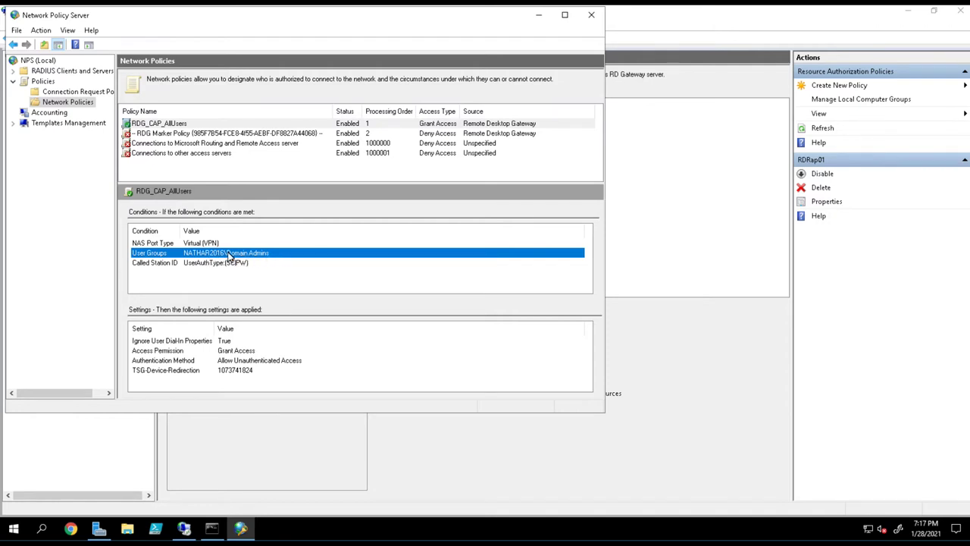
left_click(170, 125)
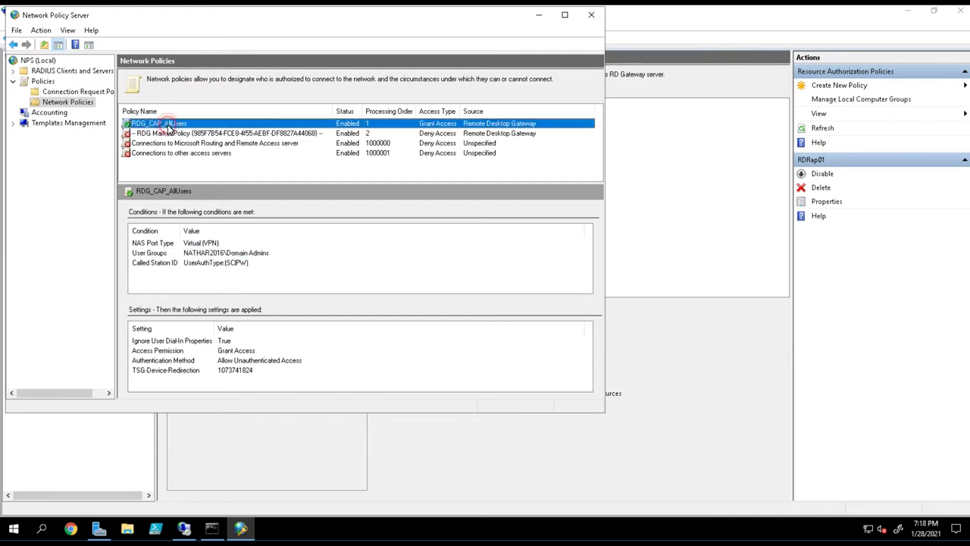
left_click(129, 127)
double_click(129, 126)
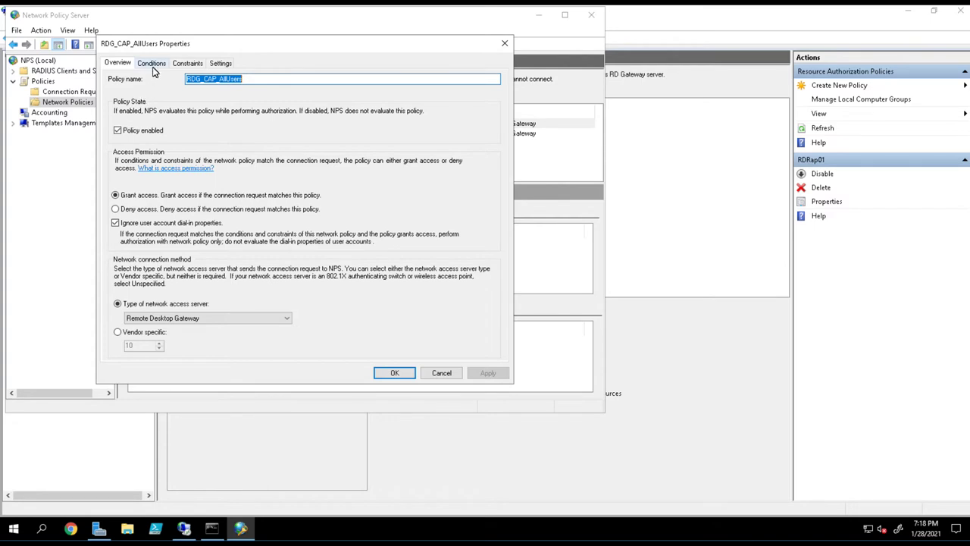
left_click(186, 63)
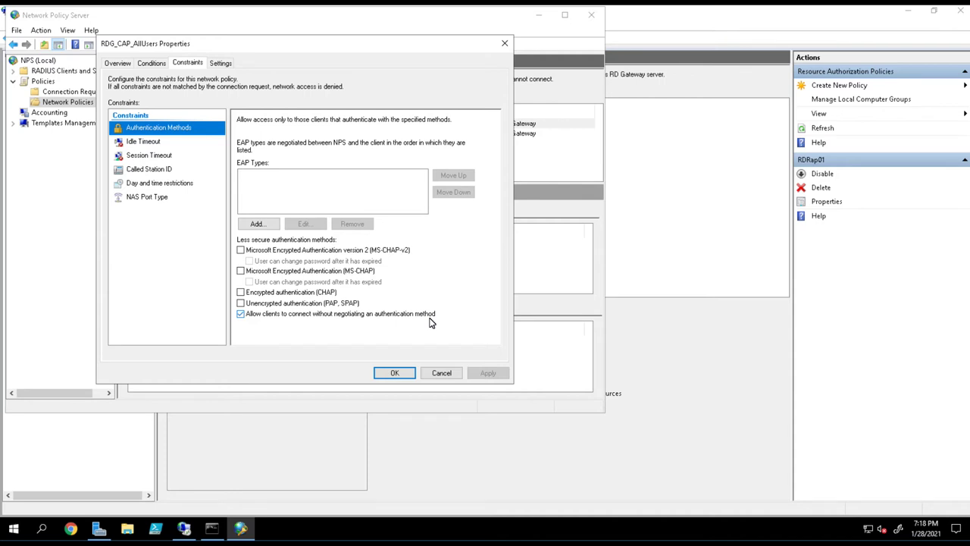
left_click(148, 63)
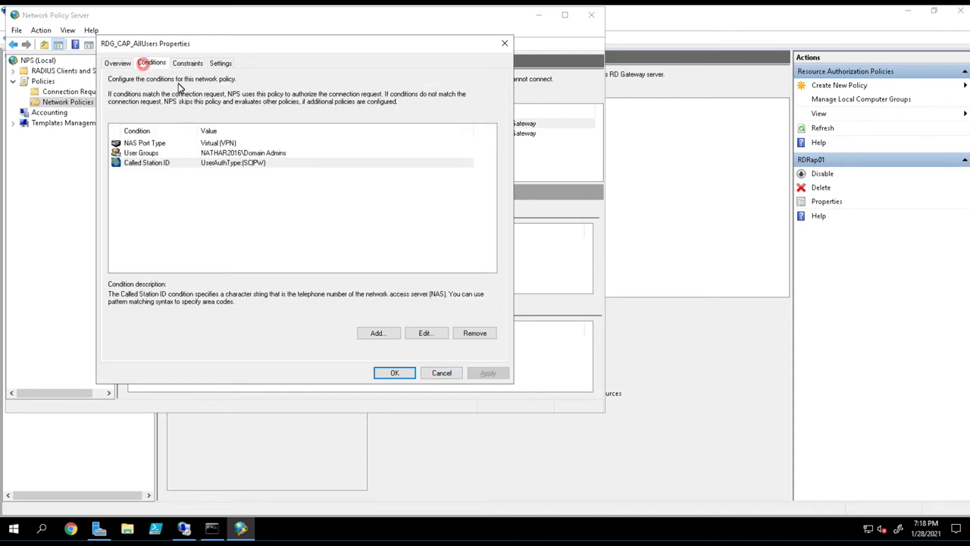
left_click(217, 154)
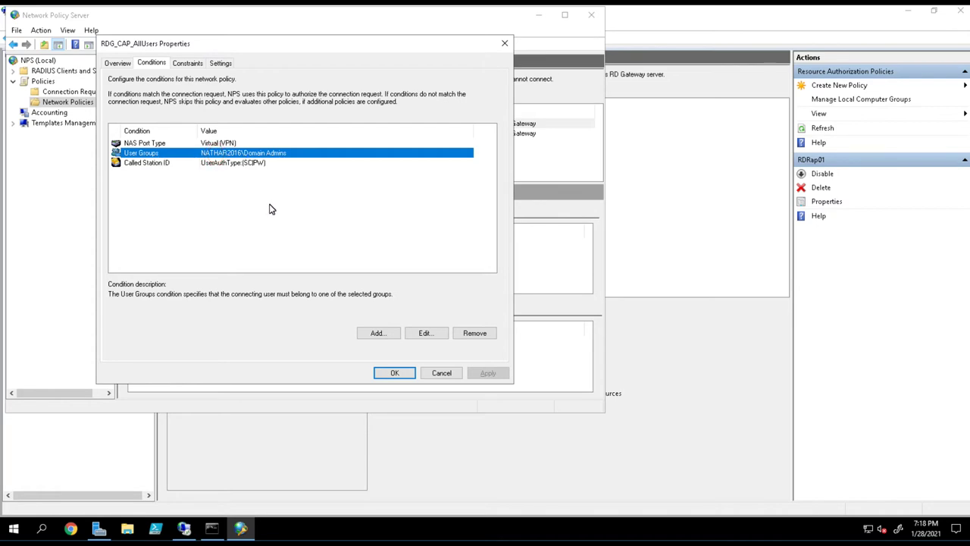
left_click(430, 375)
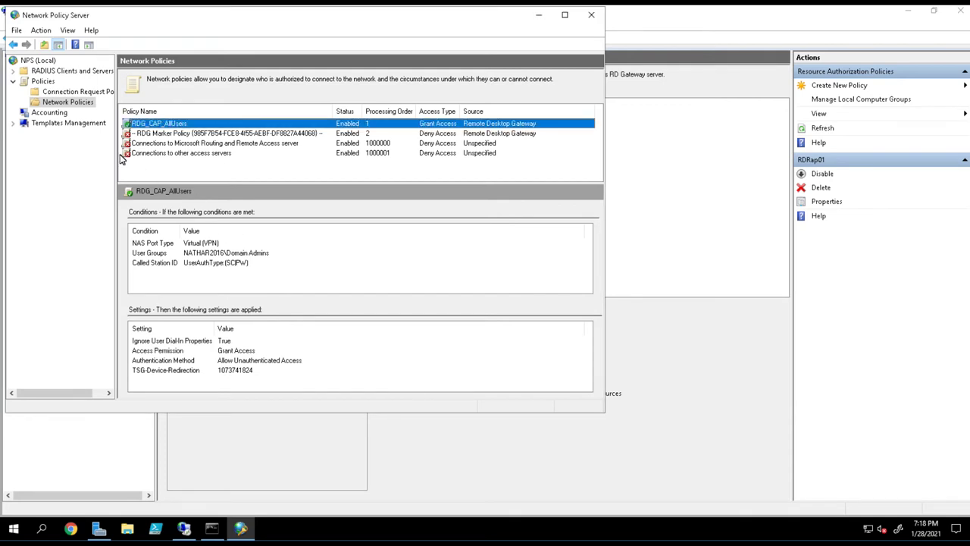
left_click(634, 115)
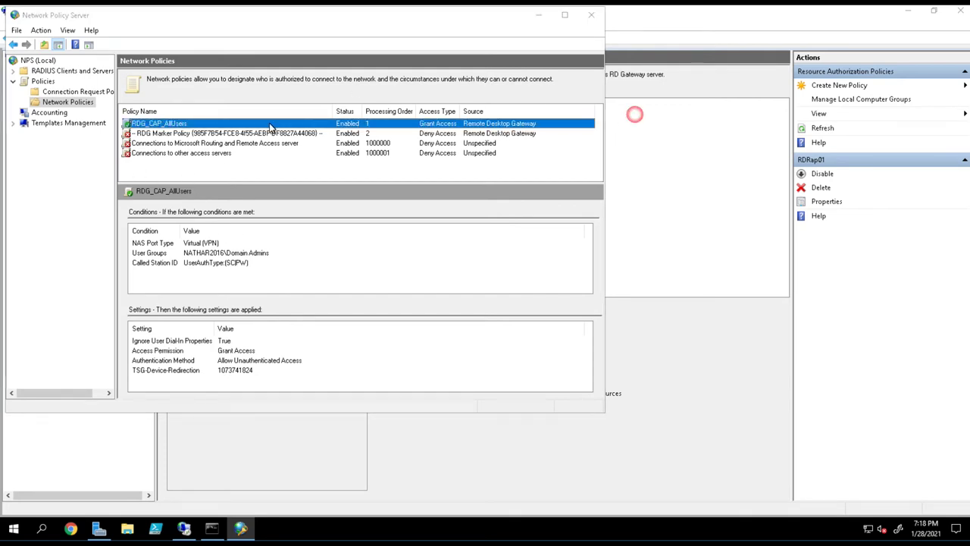
Step: Verify the RD CAP Store uses central NPS server 10.1.1.10, cancel, and reopen the RAP list
left_click(106, 98)
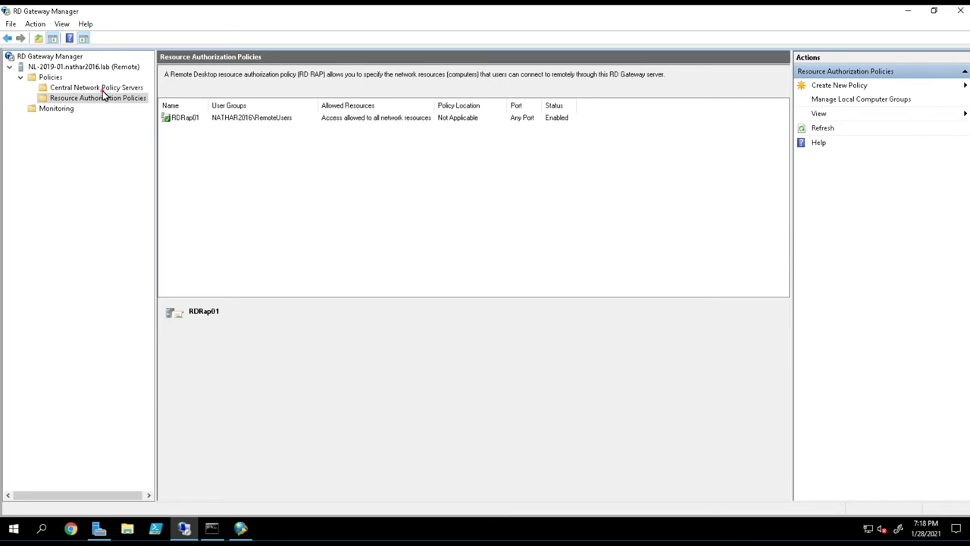
left_click(105, 88)
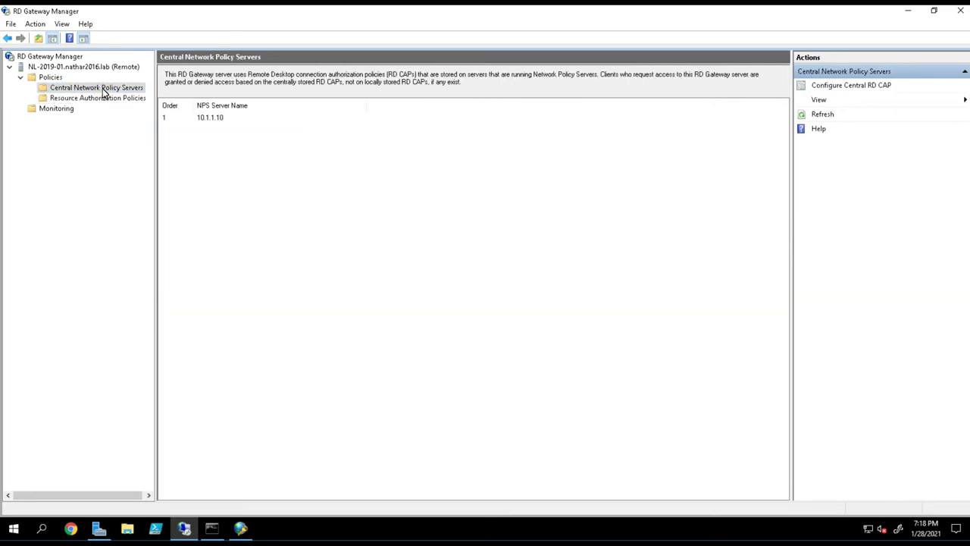
right_click(104, 88)
left_click(139, 97)
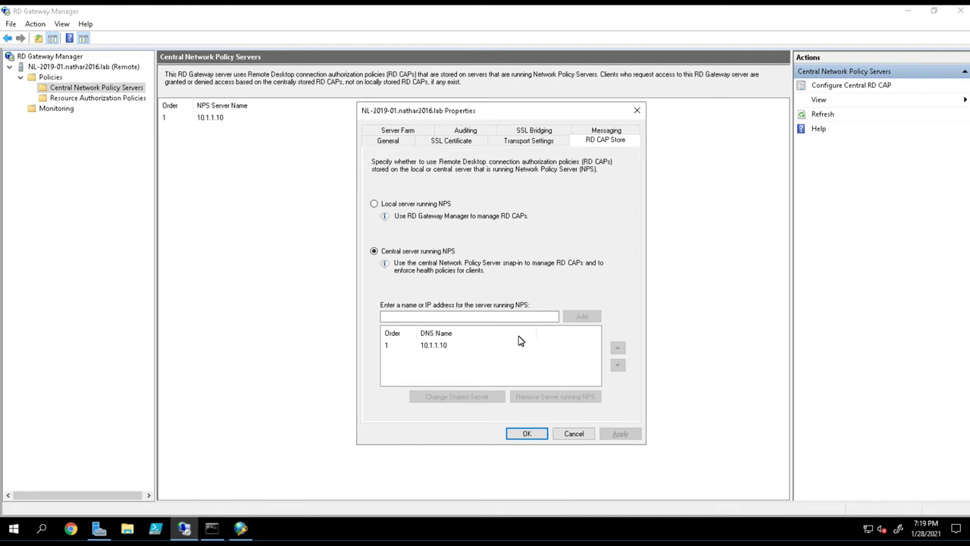
left_click(571, 440)
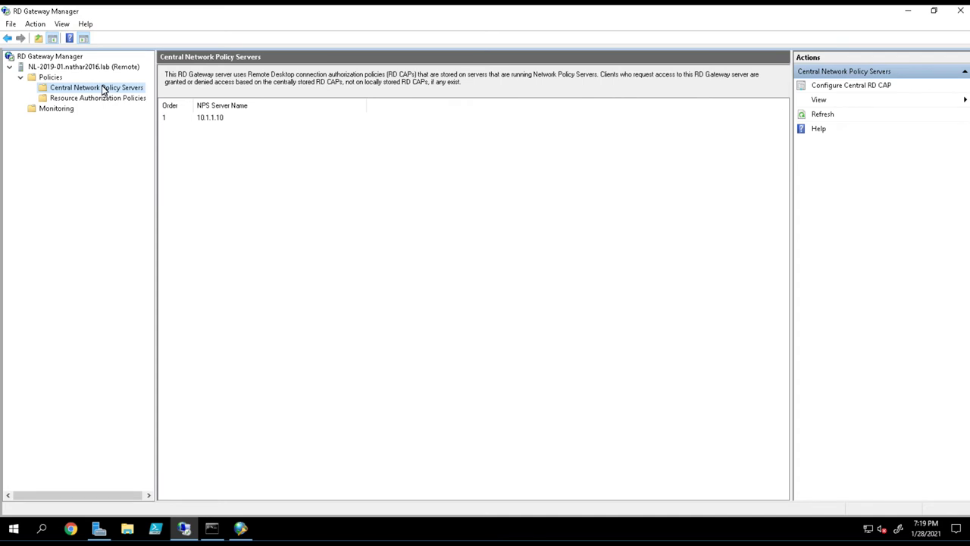
left_click(102, 97)
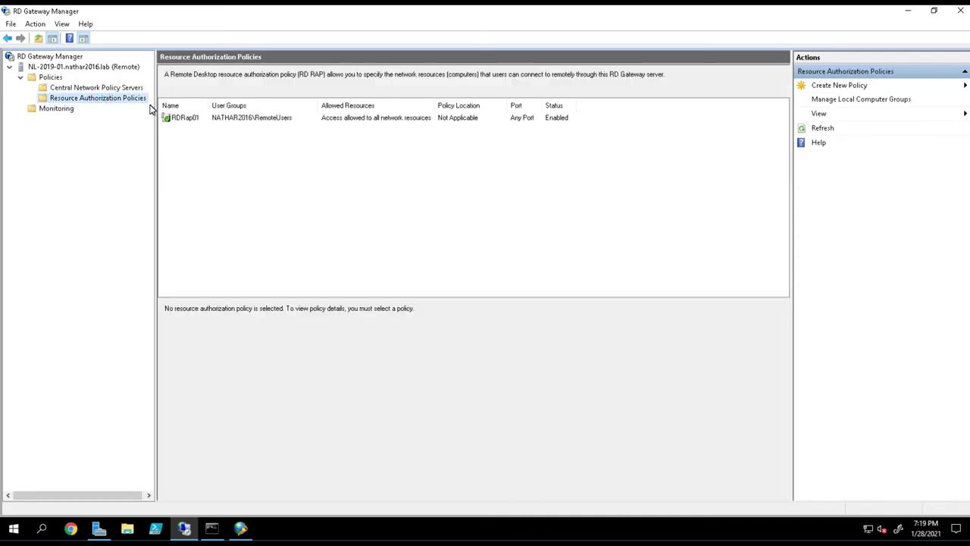
Step: Review the RDG_Users network policy's Windows Groups and Client Friendly Name conditions
left_click(249, 122)
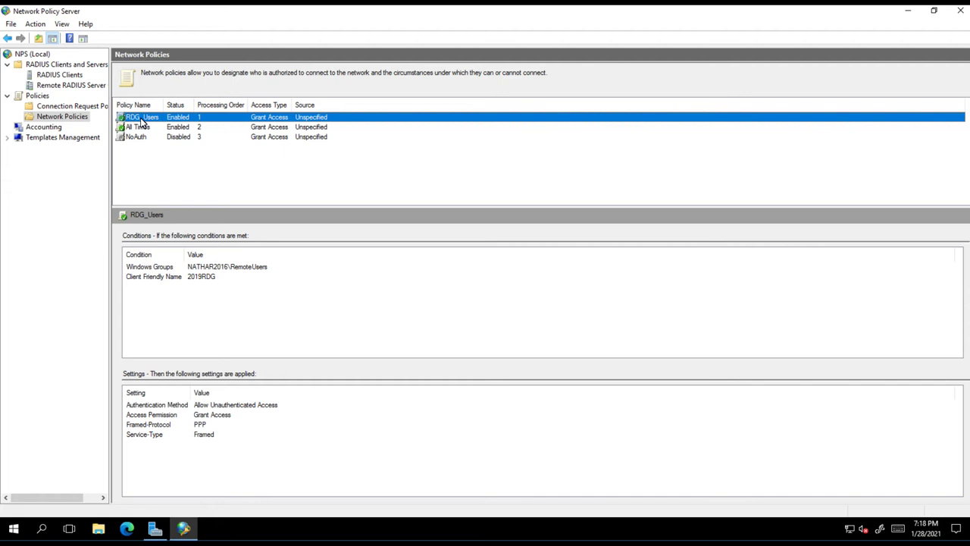
left_click(91, 109)
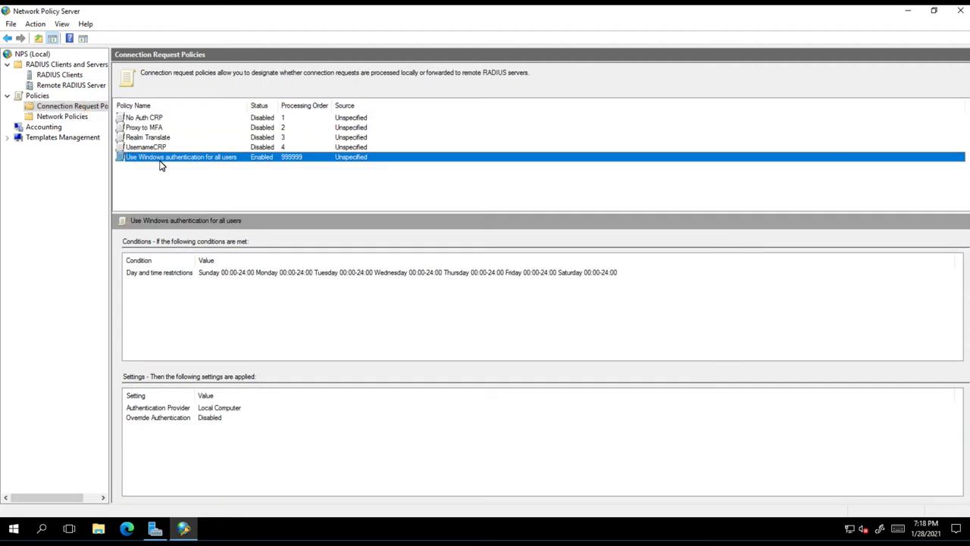
left_click(77, 119)
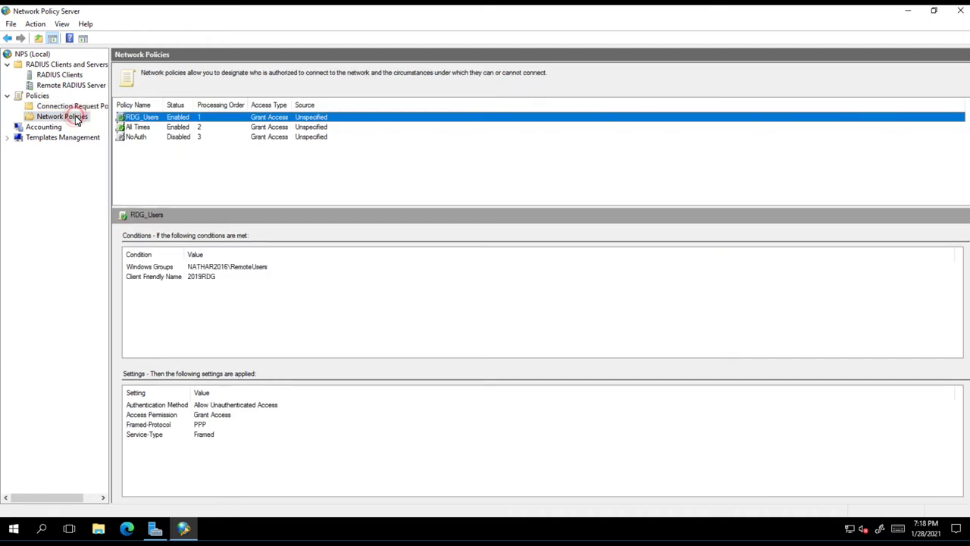
left_click(227, 270)
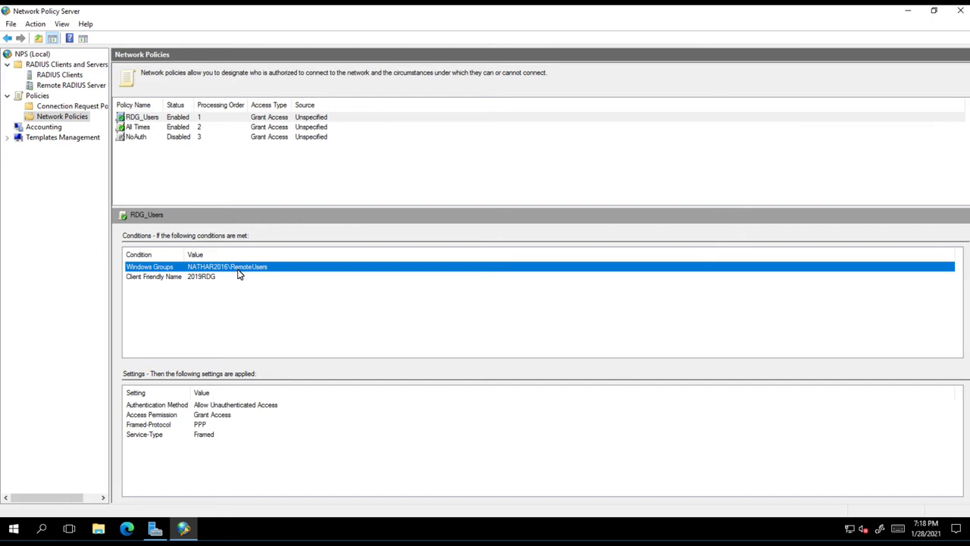
left_click(148, 277)
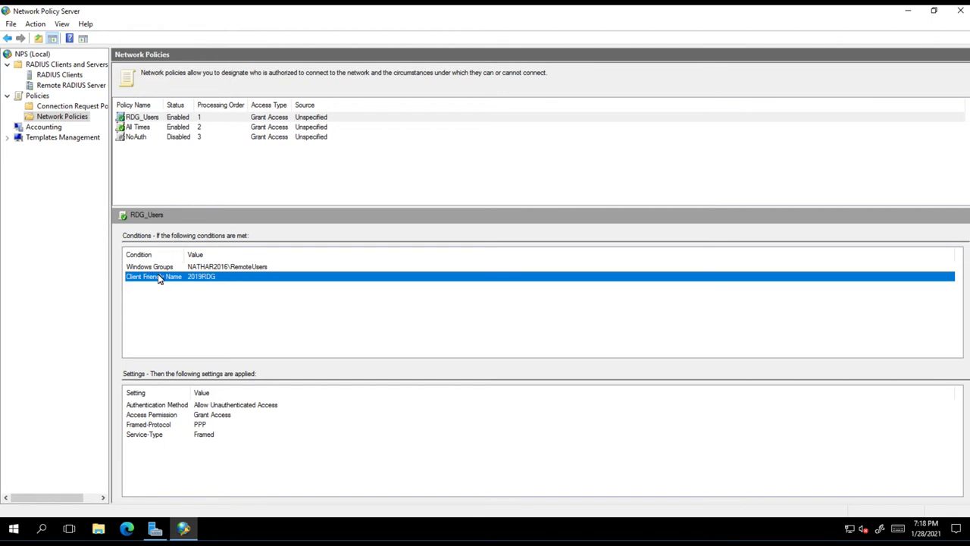
Step: Confirm 2019RDG is a RADIUS client, then recheck RDG_Users' RemoteUsers group condition
left_click(61, 74)
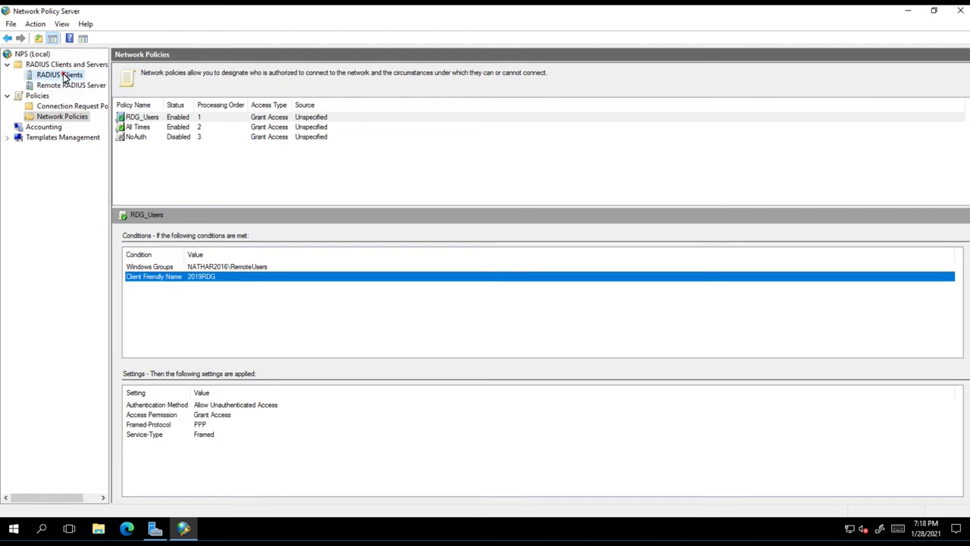
left_click(130, 139)
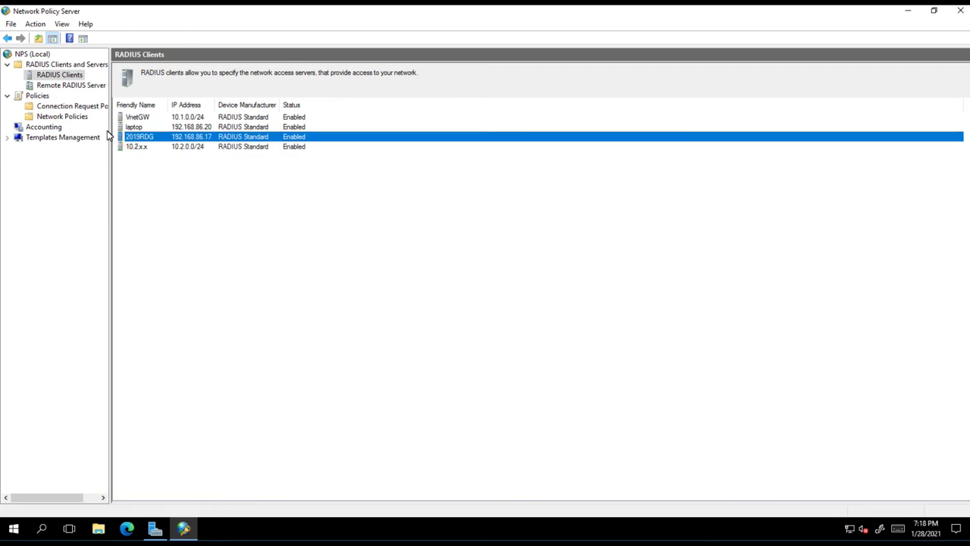
left_click(62, 116)
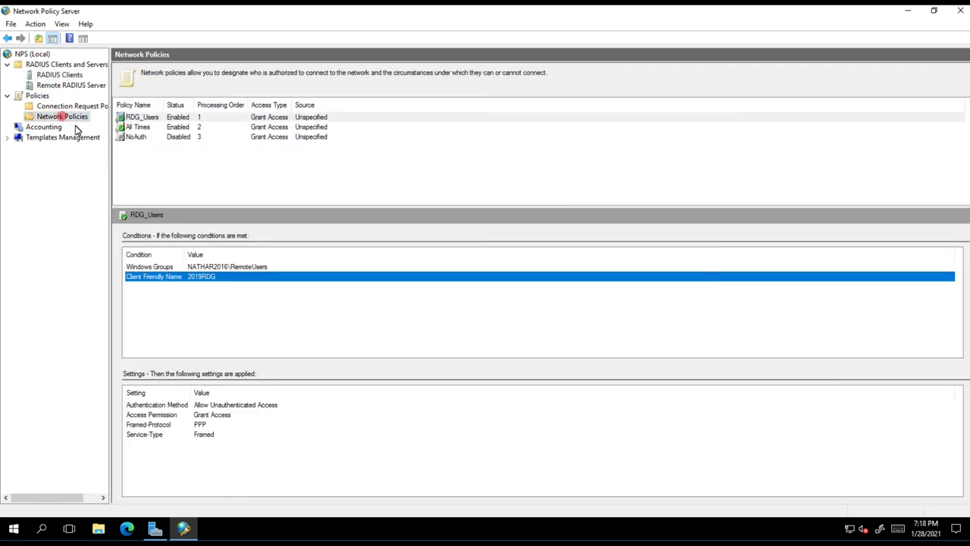
left_click(213, 268)
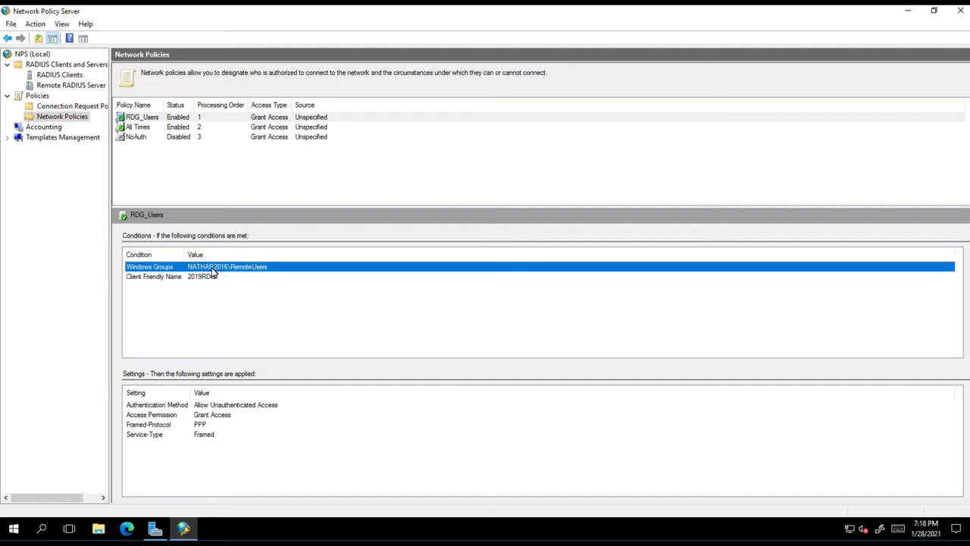
double_click(137, 118)
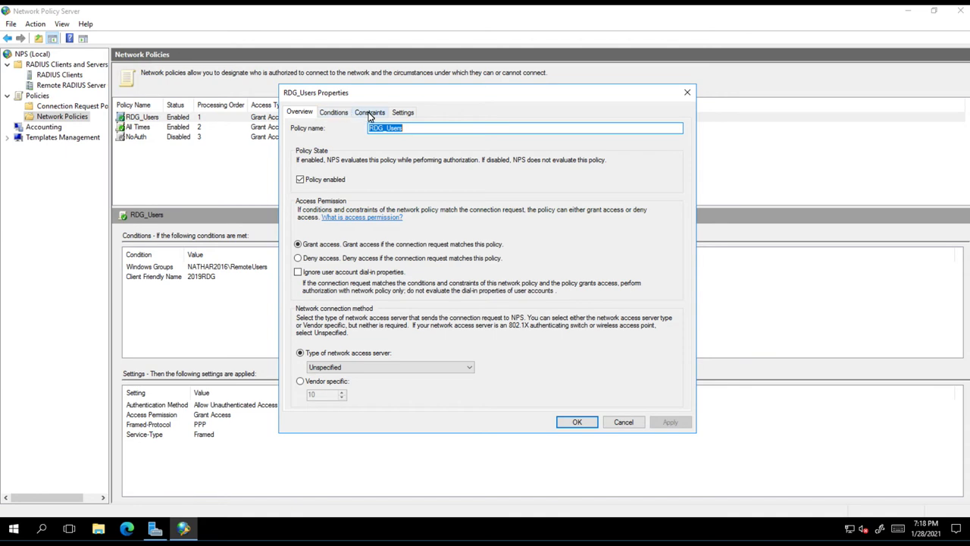
left_click(369, 112)
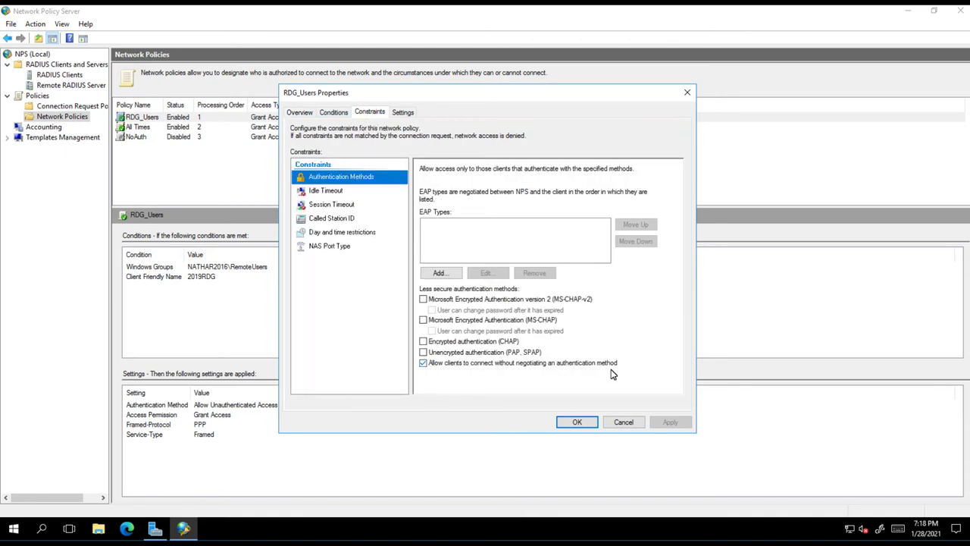
left_click(624, 423)
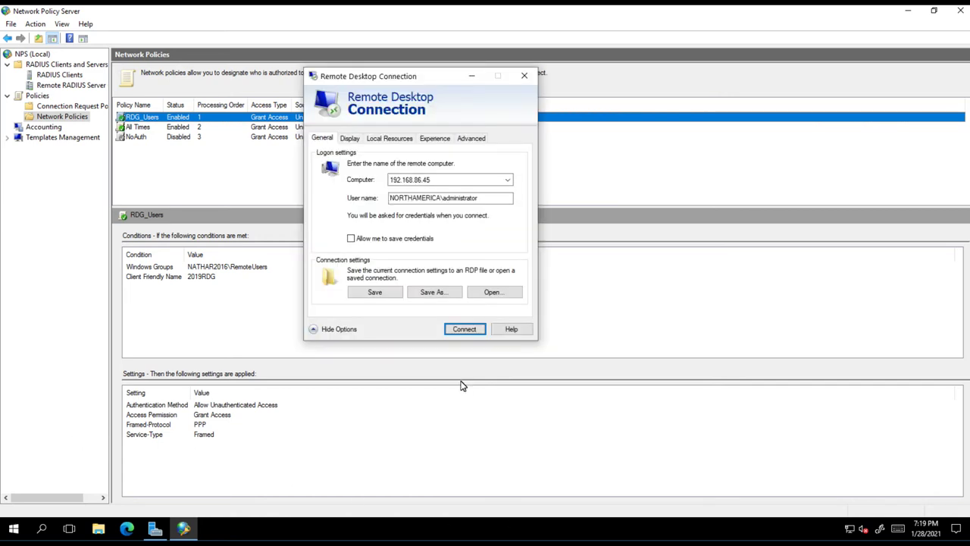
left_click(465, 139)
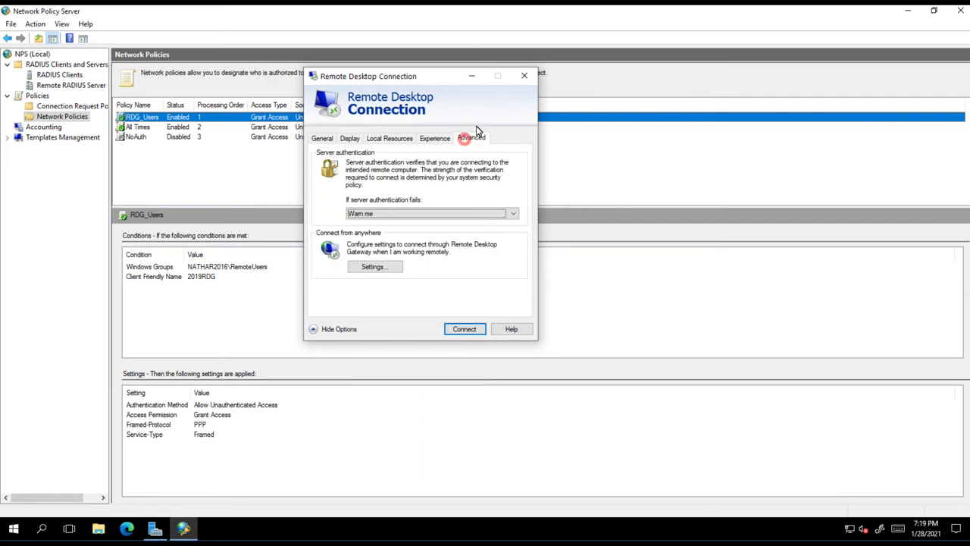
left_click(391, 268)
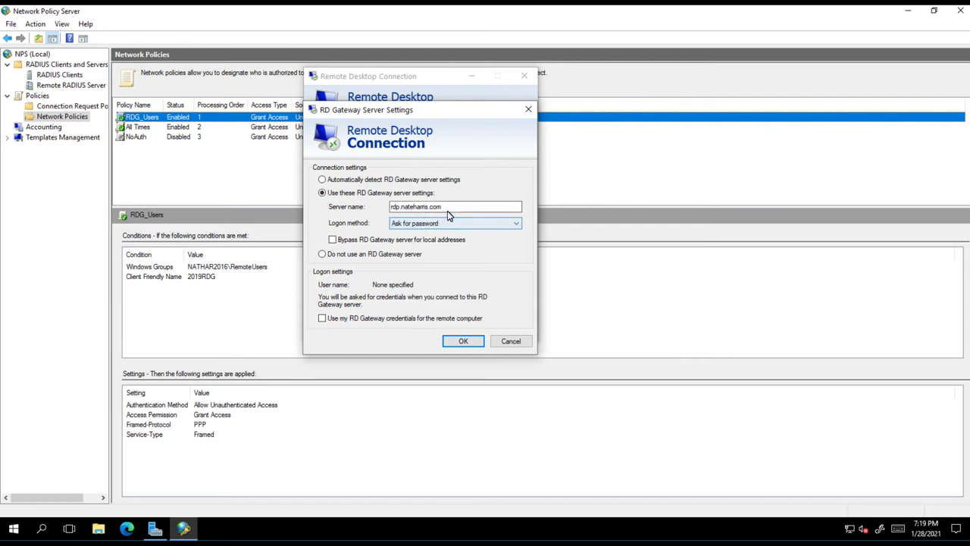
left_click(399, 212)
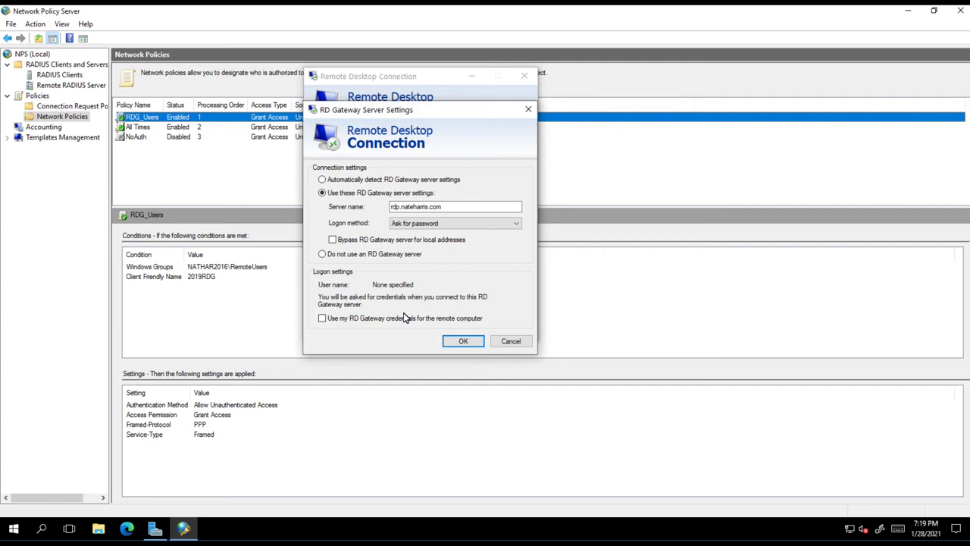
left_click(528, 110)
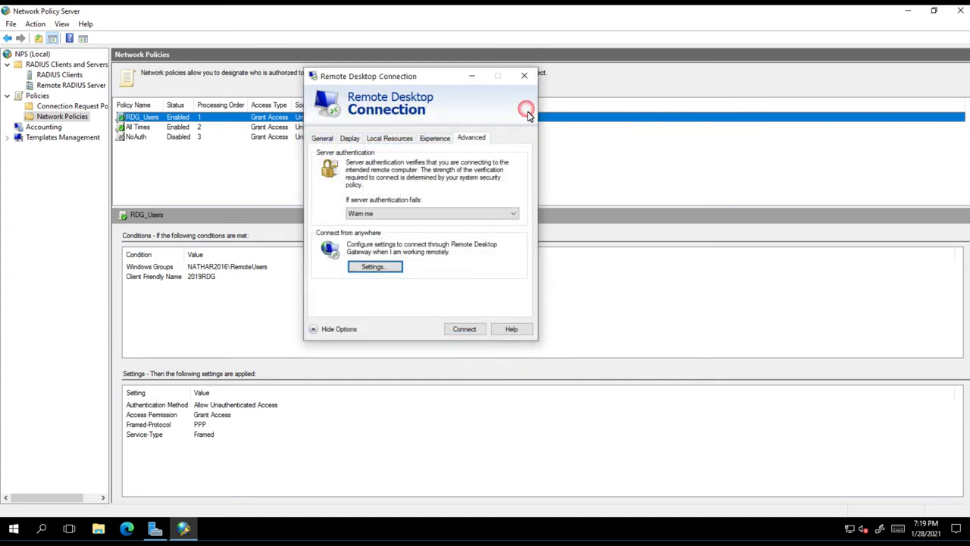
left_click(322, 138)
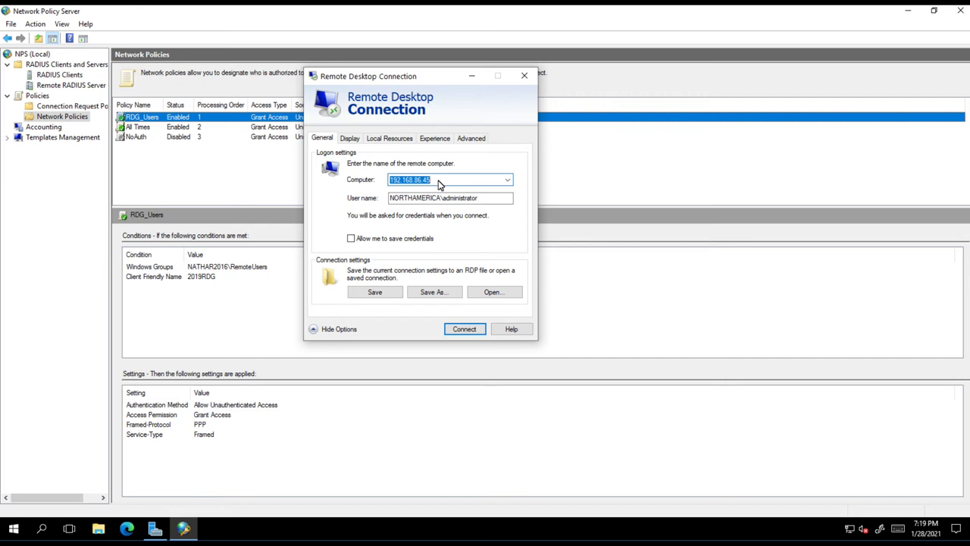
Step: Clear the User name field in Remote Desktop Connection and wake the phone for Authenticator
left_click_drag(481, 198, 372, 203)
key("Delete")
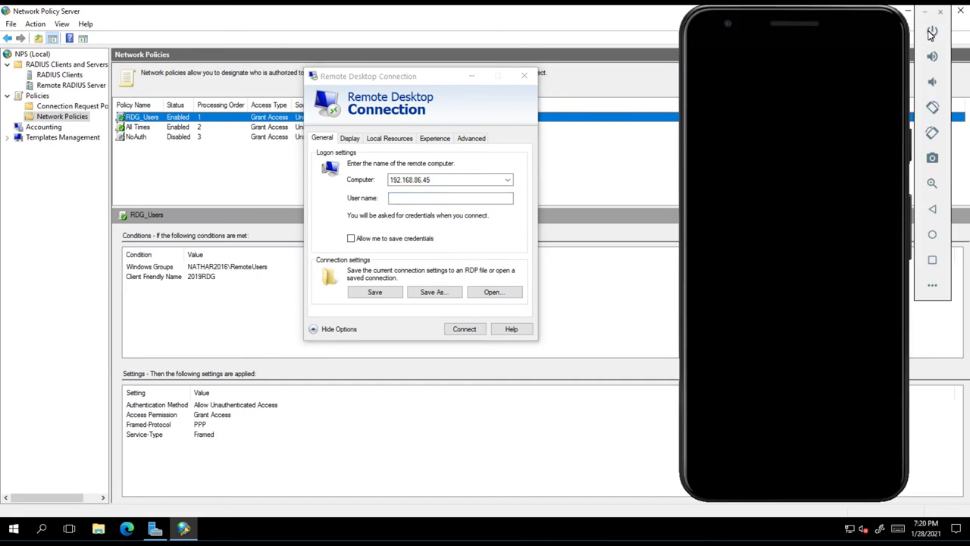
left_click(931, 32)
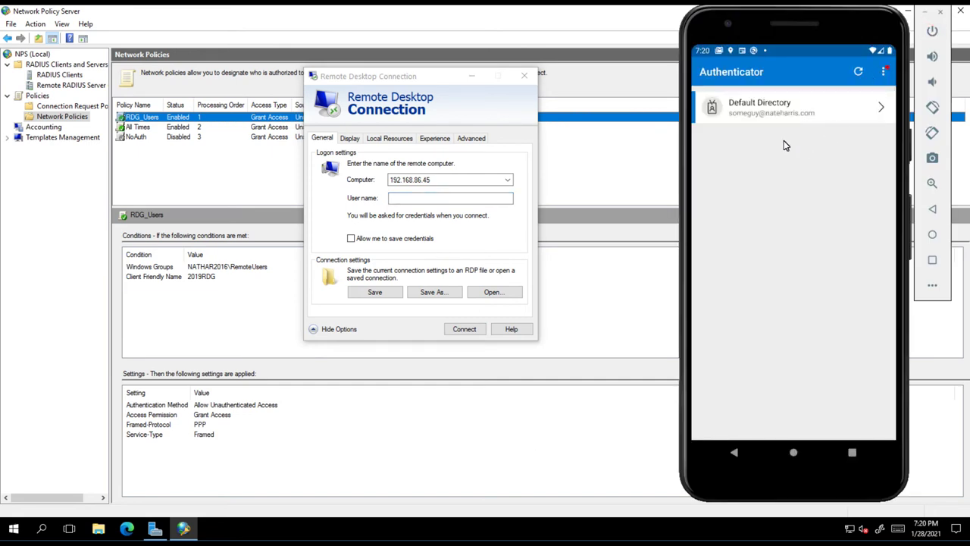
Step: Connect to 192.168.86.45 and submit the gateway account's user name and password
left_click(465, 333)
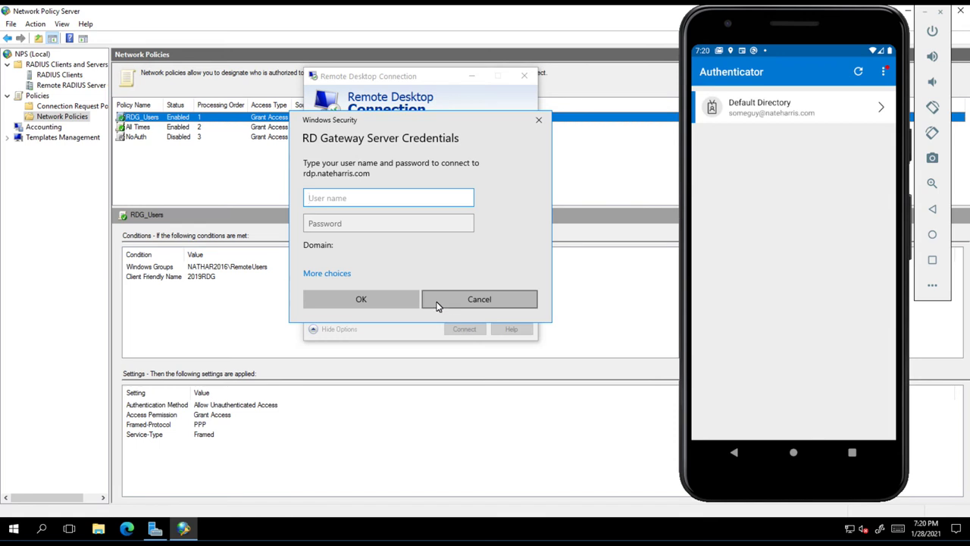
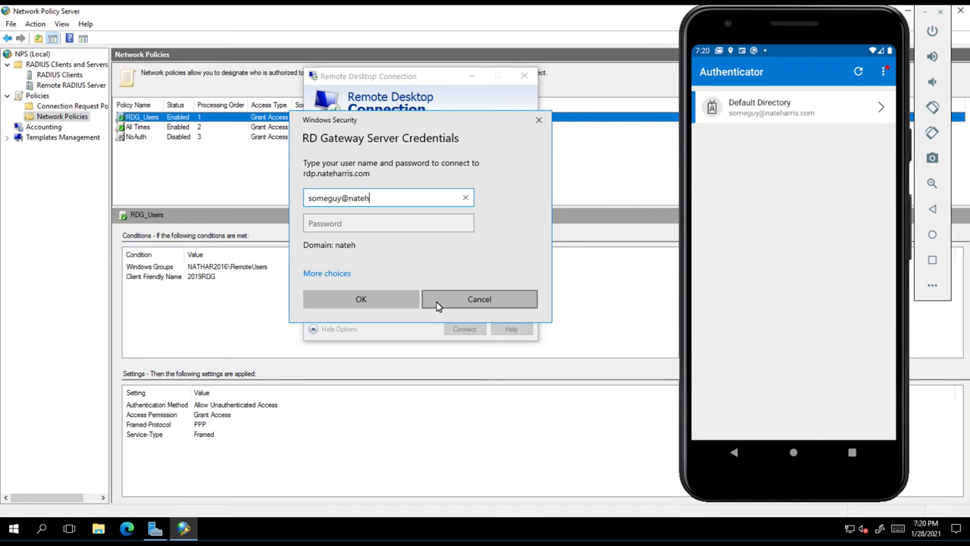
key("Tab")
type("********")
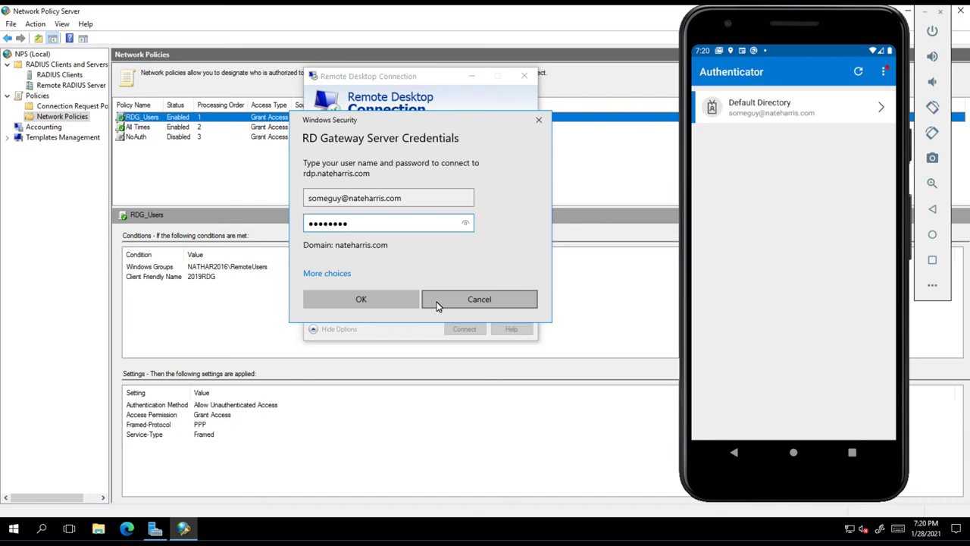
left_click(388, 304)
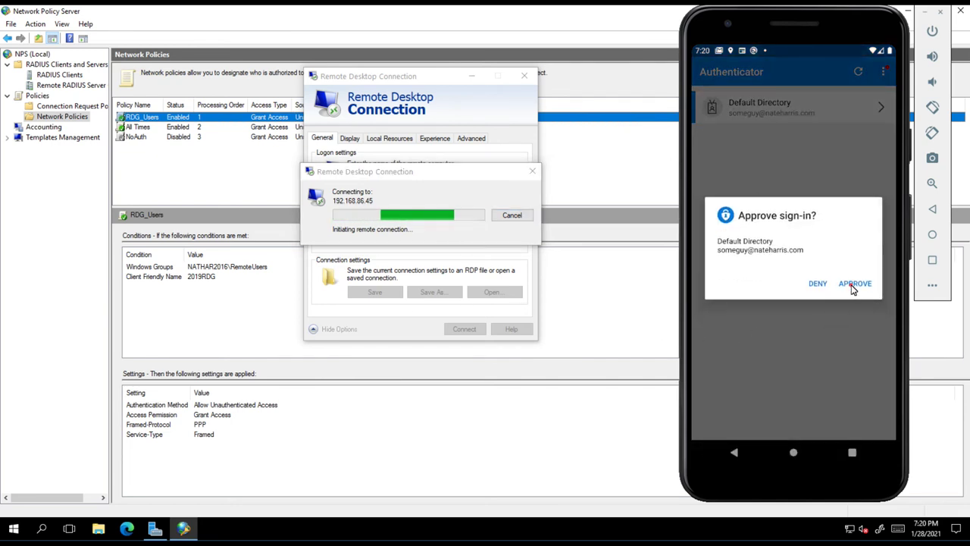
Step: Approve the gateway sign-in in Authenticator on the phone, then cancel the remote computer's credential prompt
left_click(853, 284)
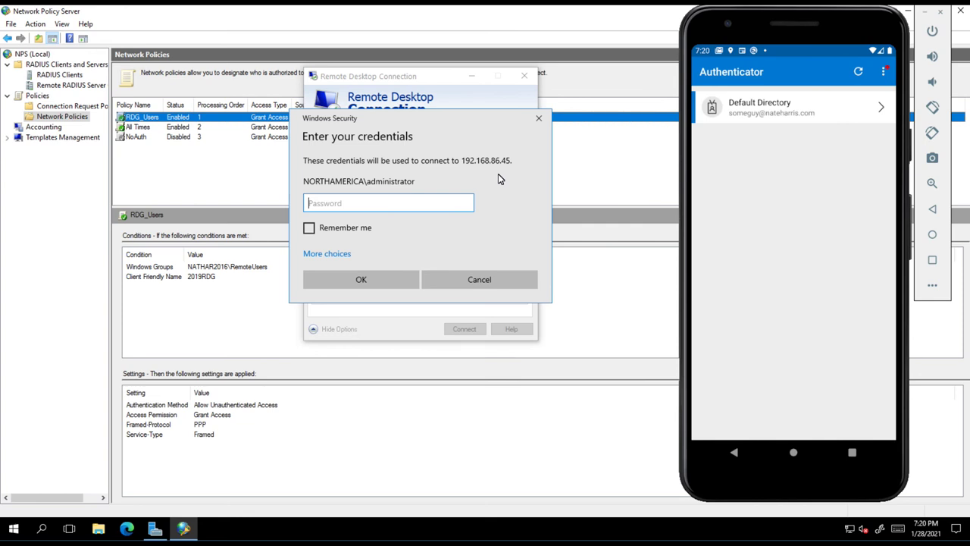
left_click(485, 282)
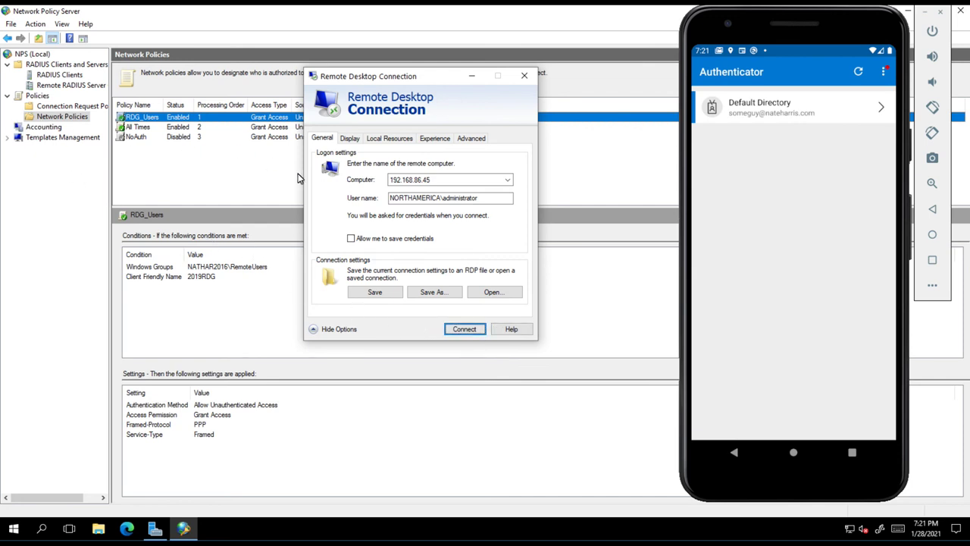
left_click(397, 198)
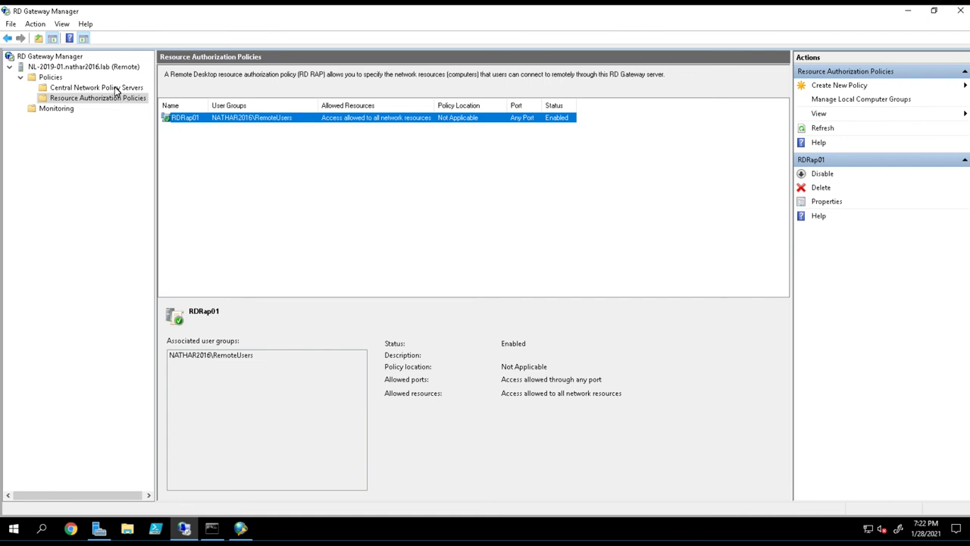
left_click(116, 89)
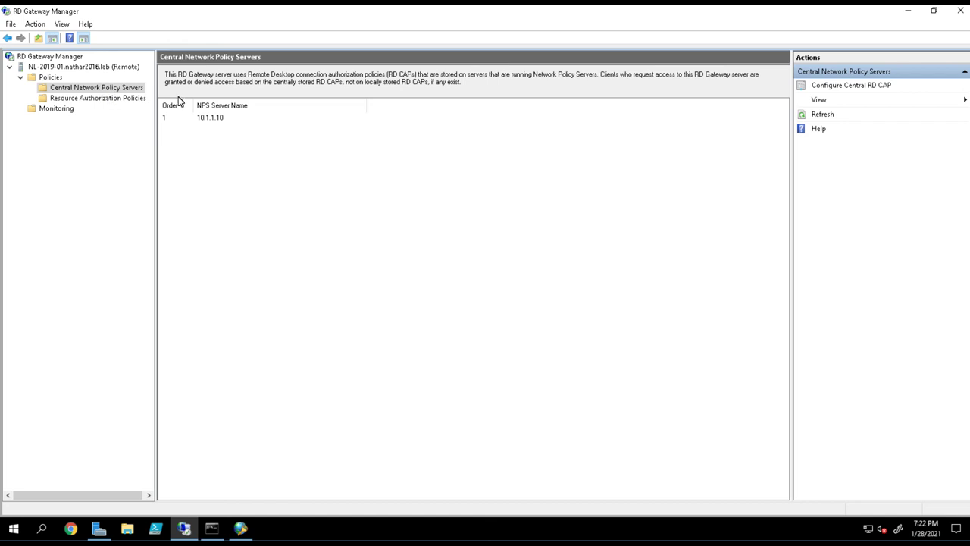
left_click(222, 123)
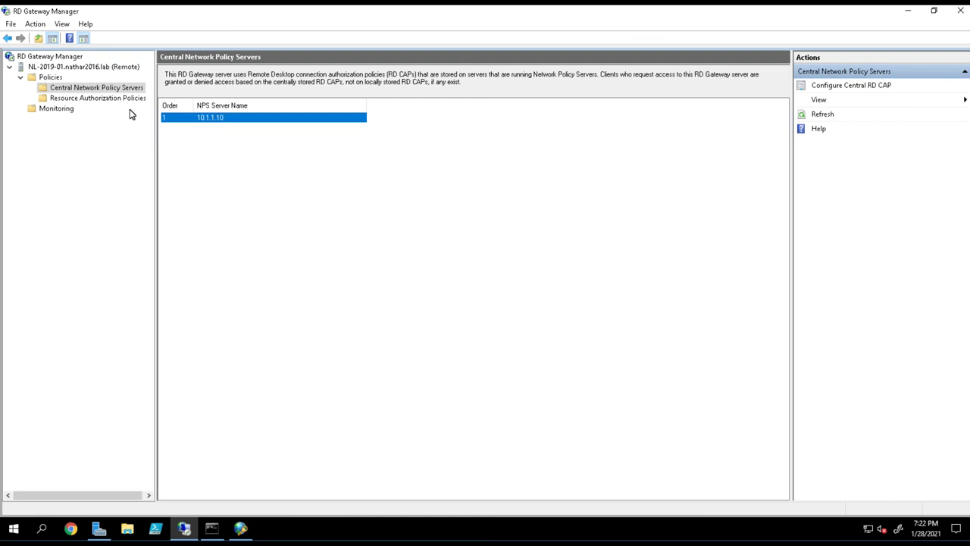
left_click(107, 103)
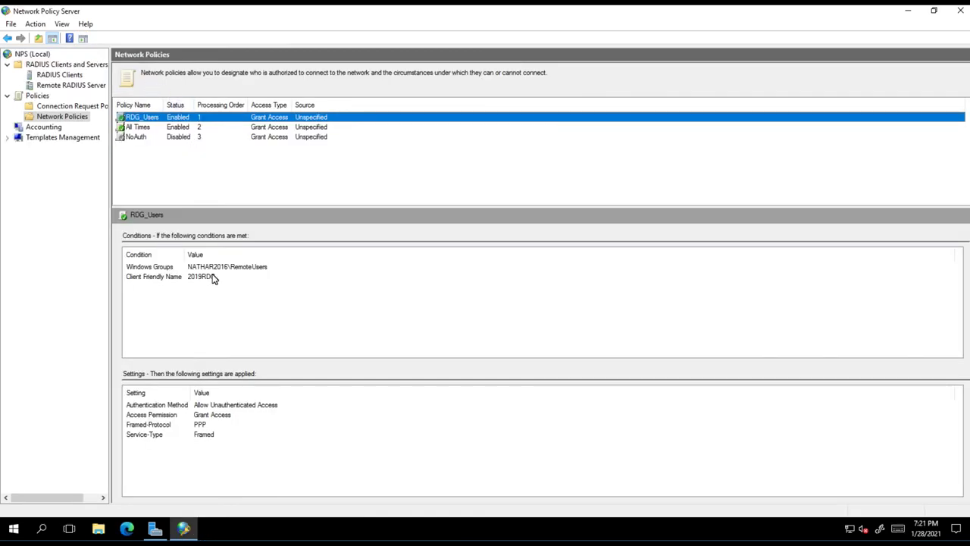
left_click(228, 267)
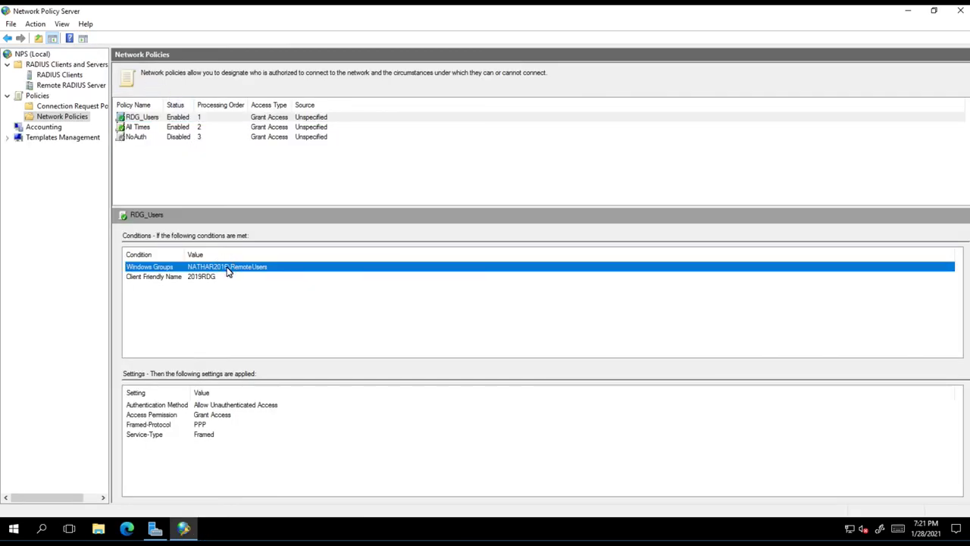